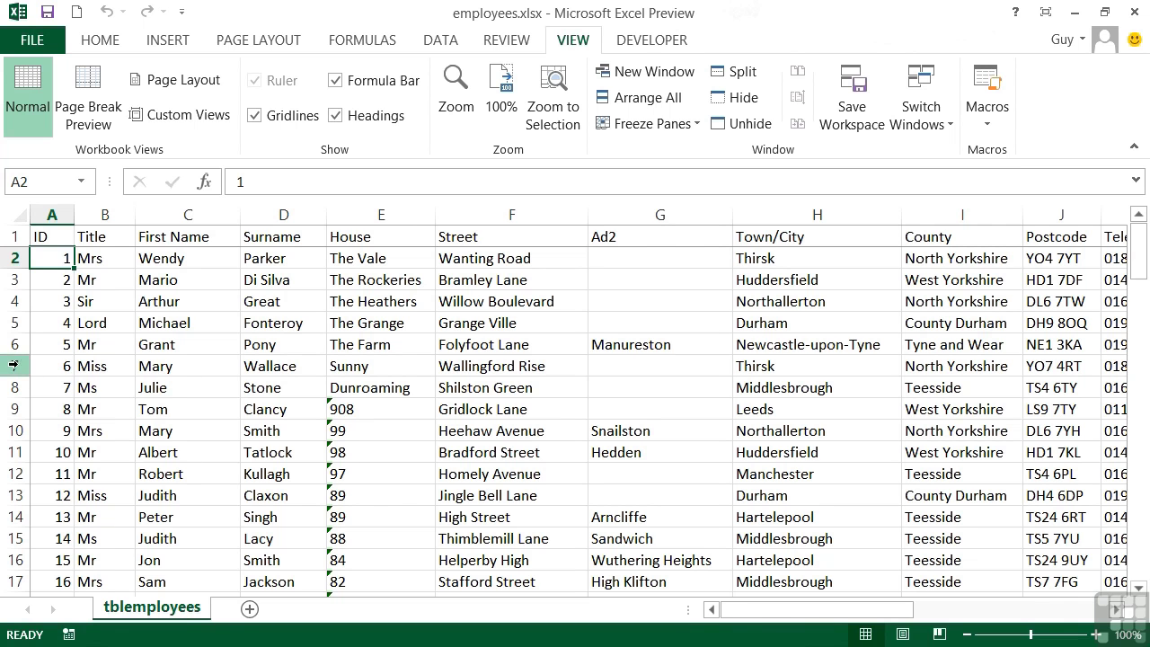
{"action": "left_click", "coordinate": [12, 365]}
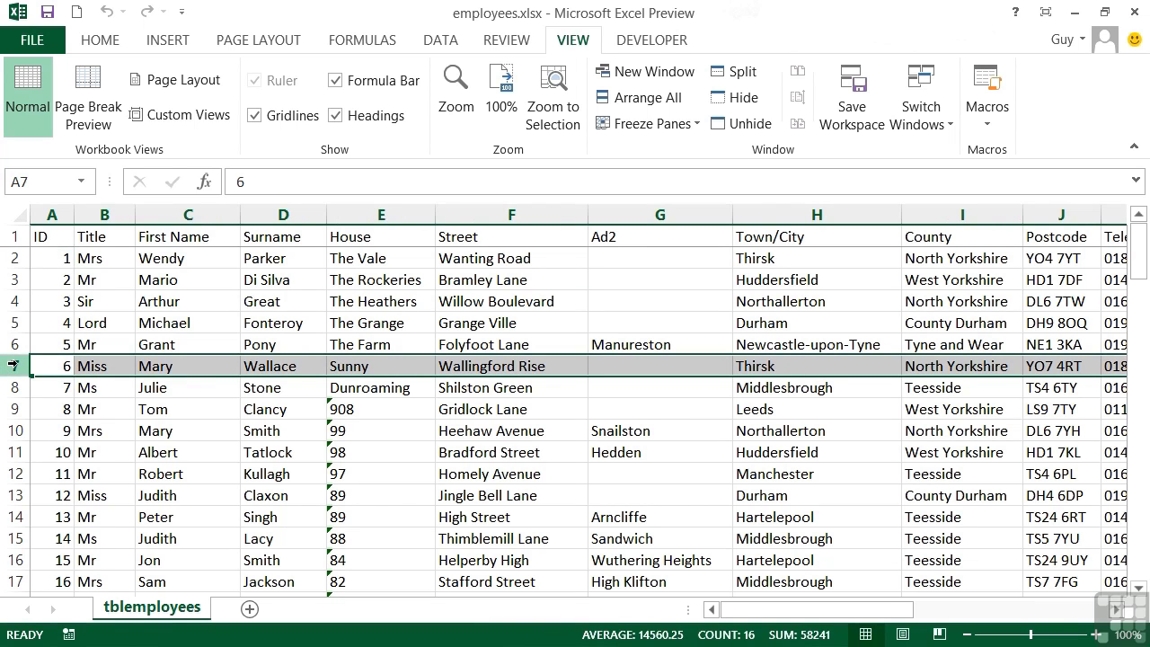
{"action": "right_click", "coordinate": [13, 365]}
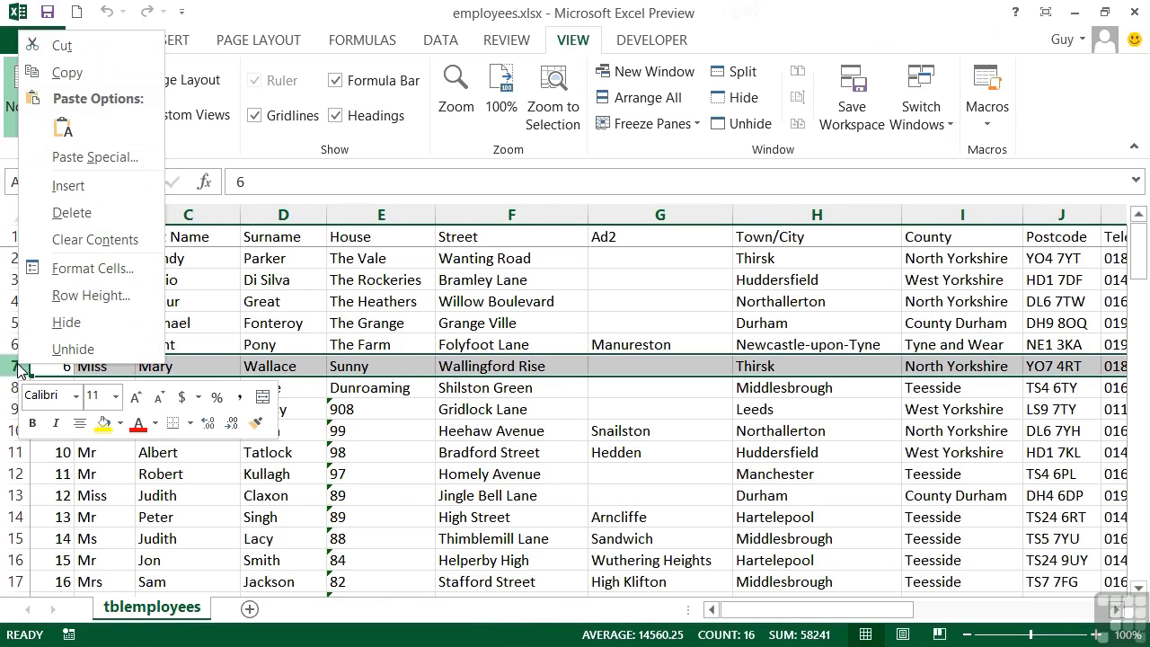
{"action": "left_click", "coordinate": [67, 325]}
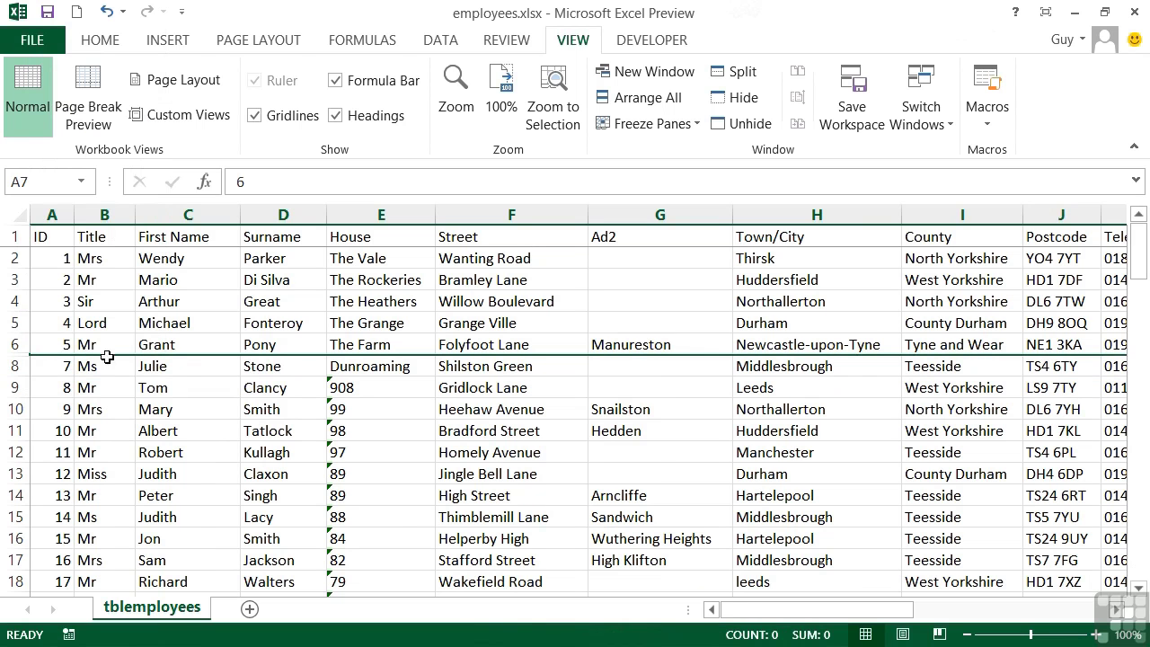
{"action": "left_click", "coordinate": [58, 391]}
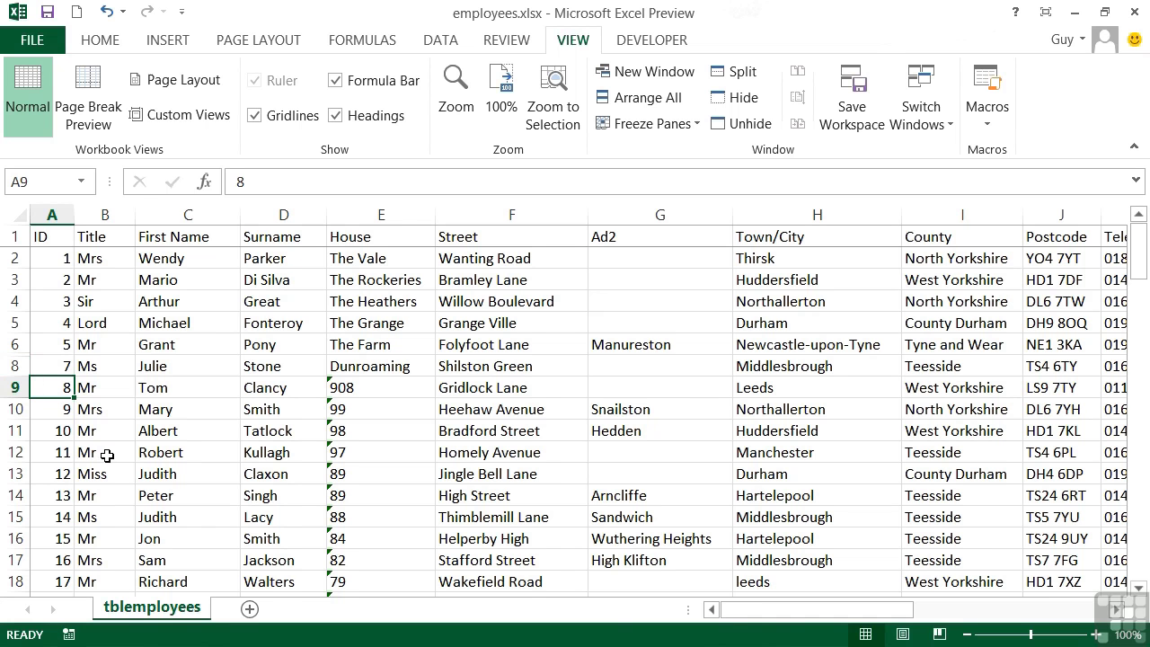
Step: Select row headers 14 through 18 (employee IDs 13–17) and hide them together
{"action": "scroll", "coordinate": [106, 456], "scroll_direction": "down", "scroll_amount": 1}
{"action": "left_click_drag", "start_coordinate": [14, 430], "coordinate": [15, 521]}
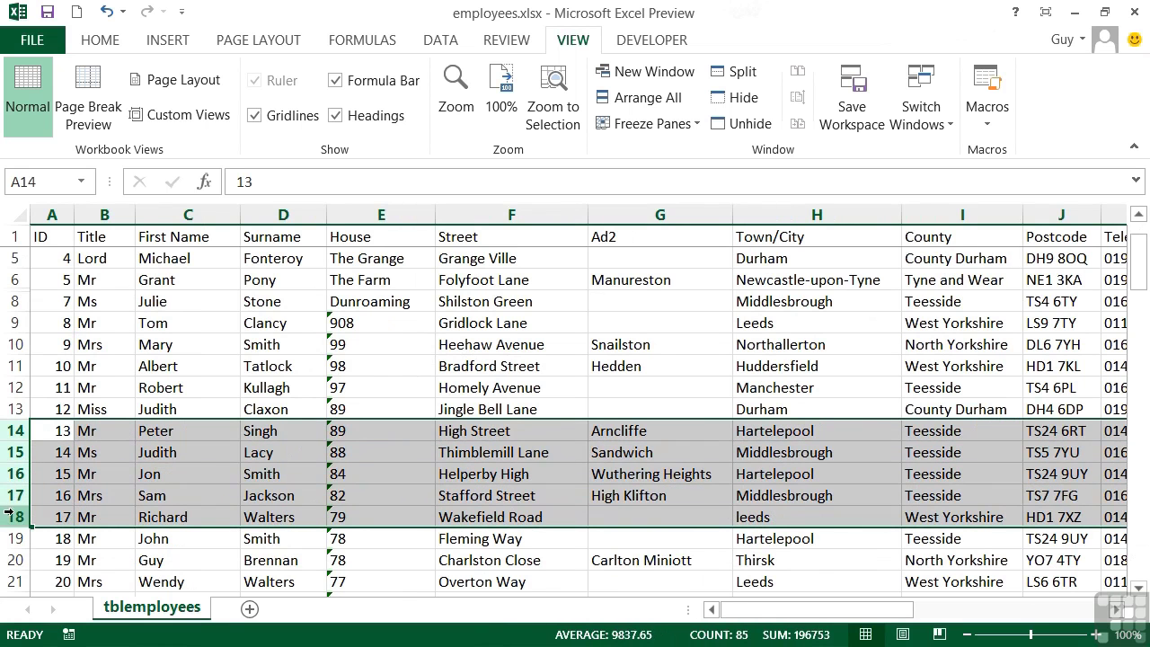
{"action": "right_click", "coordinate": [14, 455]}
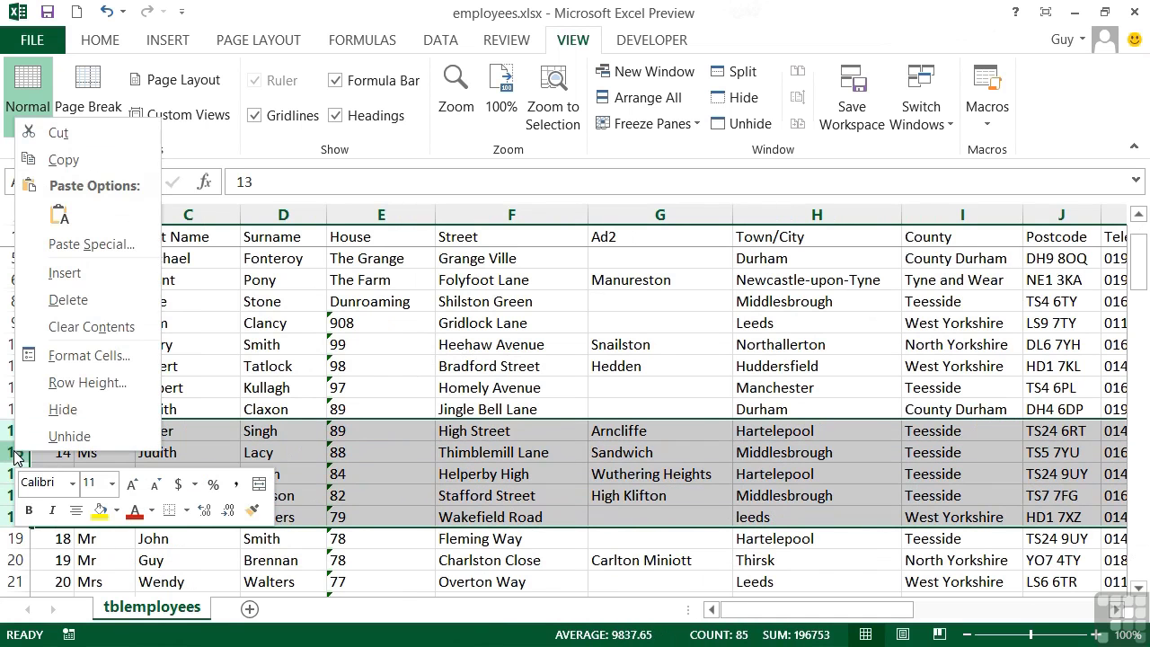
{"action": "left_click", "coordinate": [56, 407]}
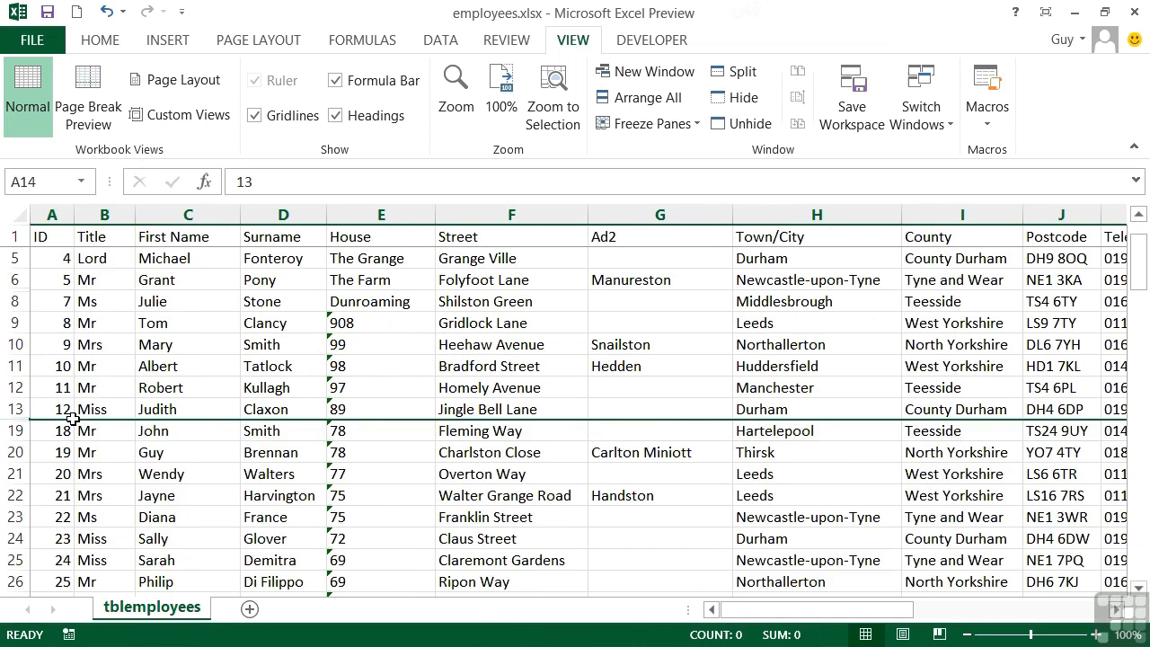
{"action": "left_click", "coordinate": [38, 453]}
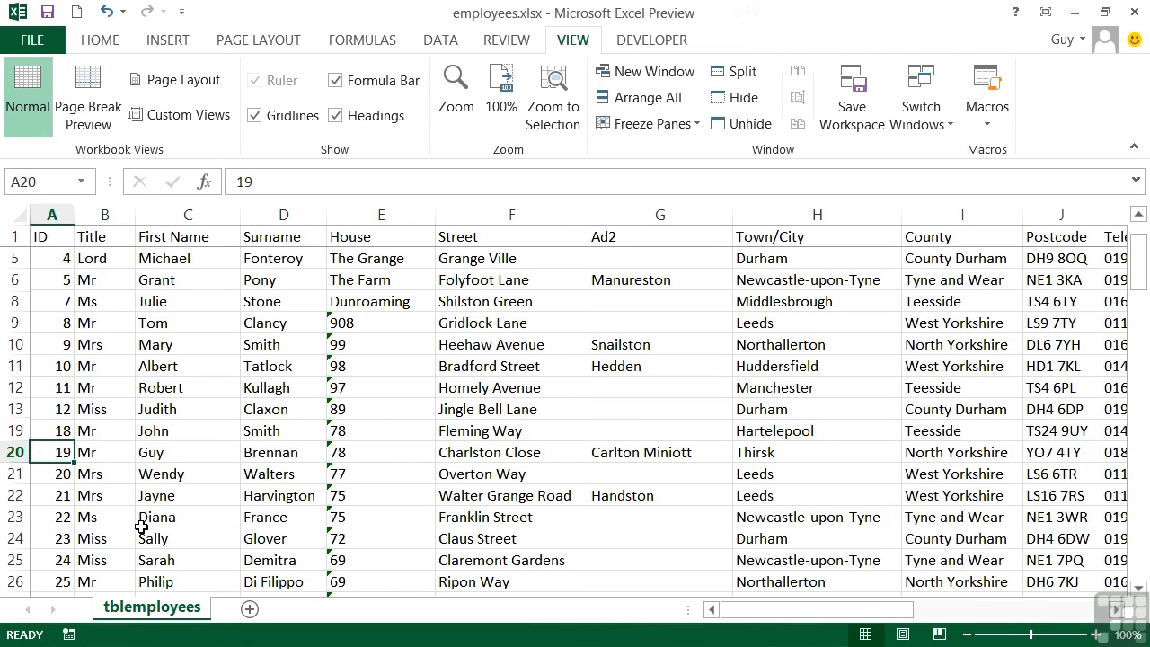
{"action": "scroll", "coordinate": [141, 527], "scroll_direction": "up", "scroll_amount": 1}
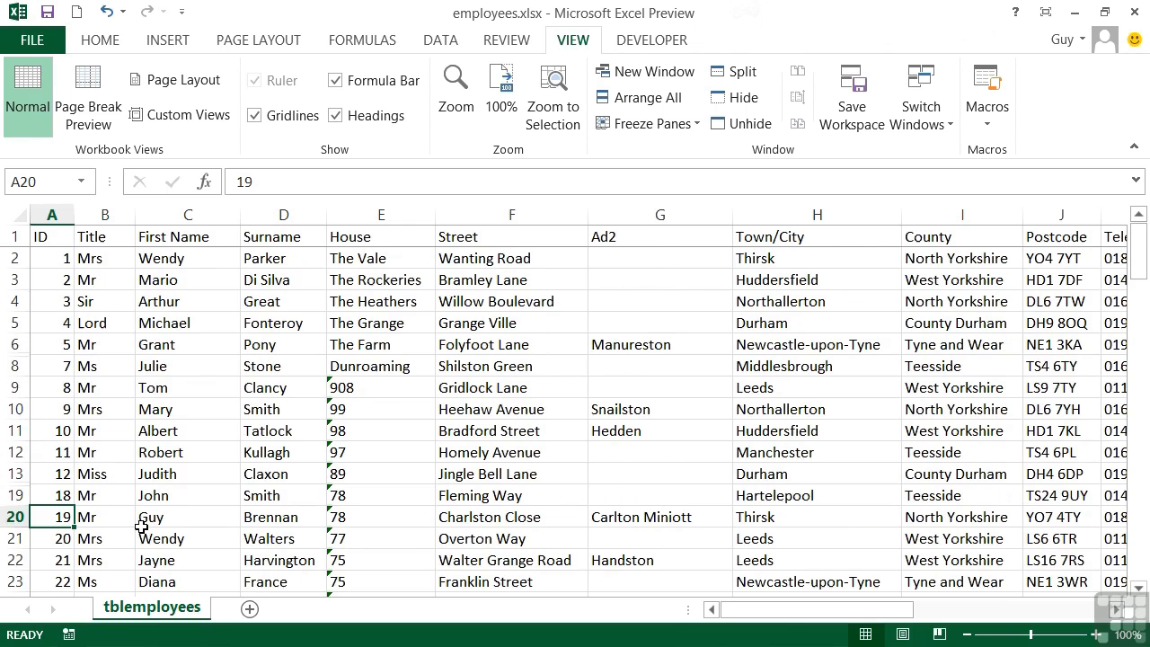
Step: Hide the Ad2 column G
{"action": "left_click", "coordinate": [660, 212]}
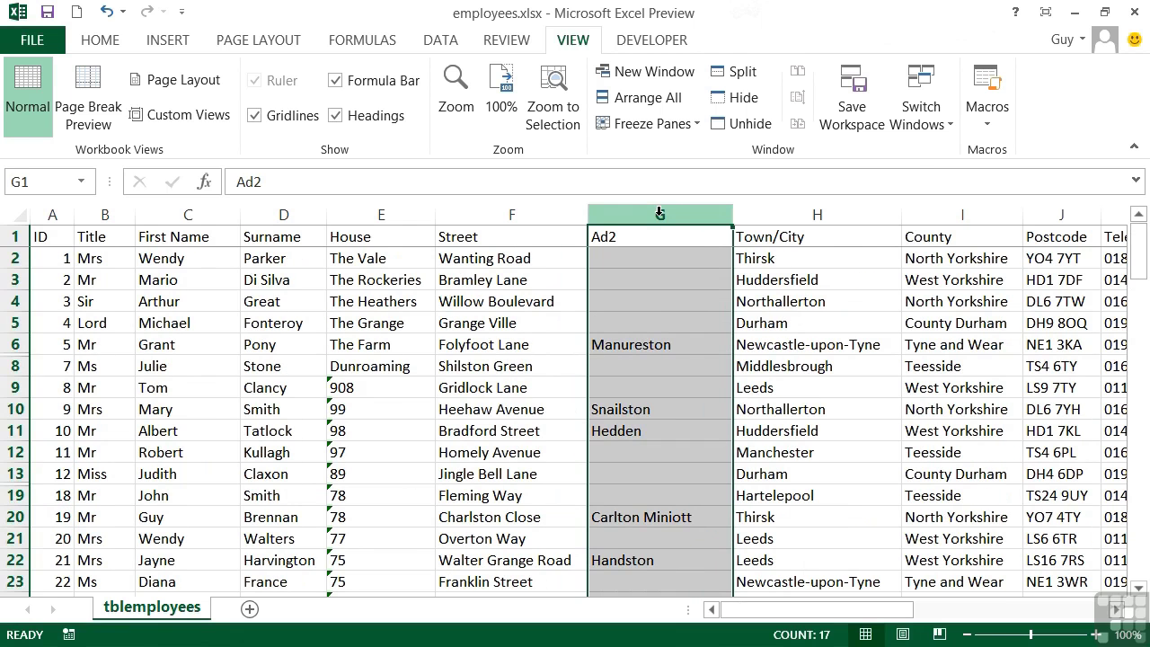
{"action": "right_click", "coordinate": [659, 213]}
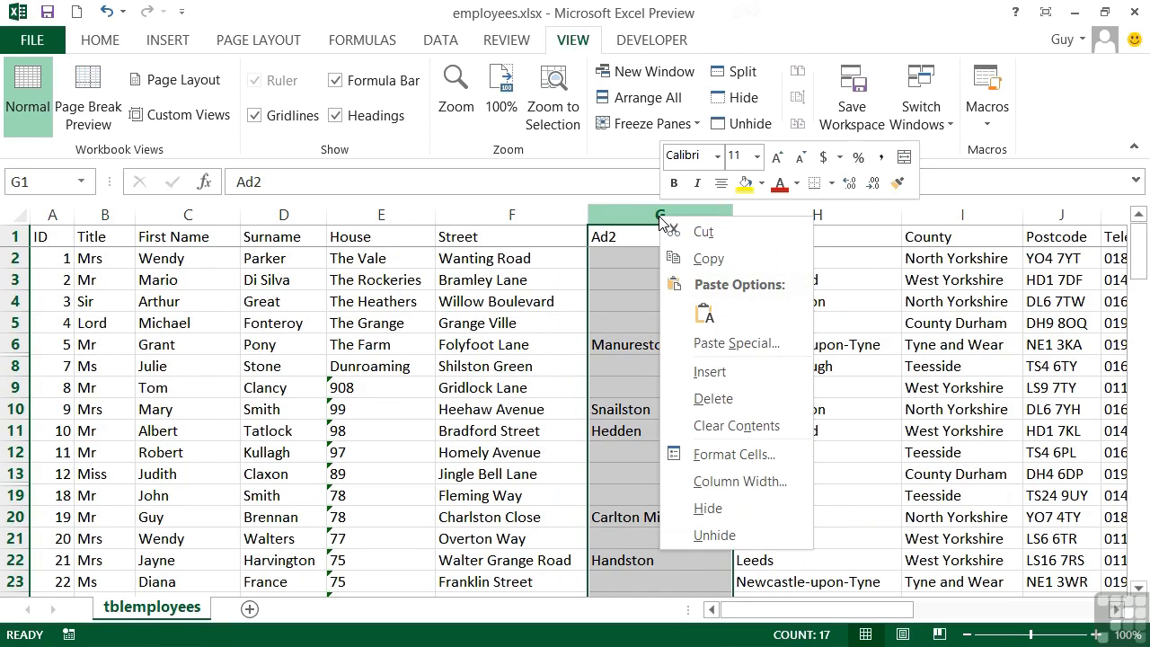
{"action": "left_click", "coordinate": [737, 509]}
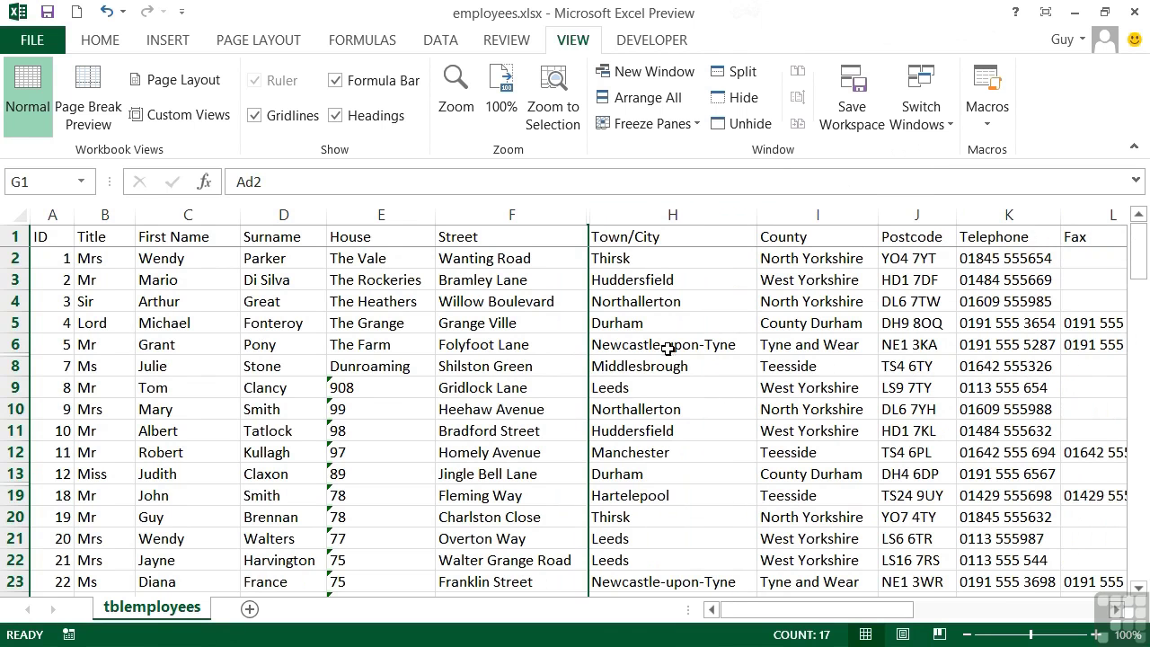
Step: Hide columns O–R (Salary, Sex, Marital Status, Department), then return to the ID column
{"action": "left_click_drag", "start_coordinate": [899, 609], "coordinate": [1059, 609]}
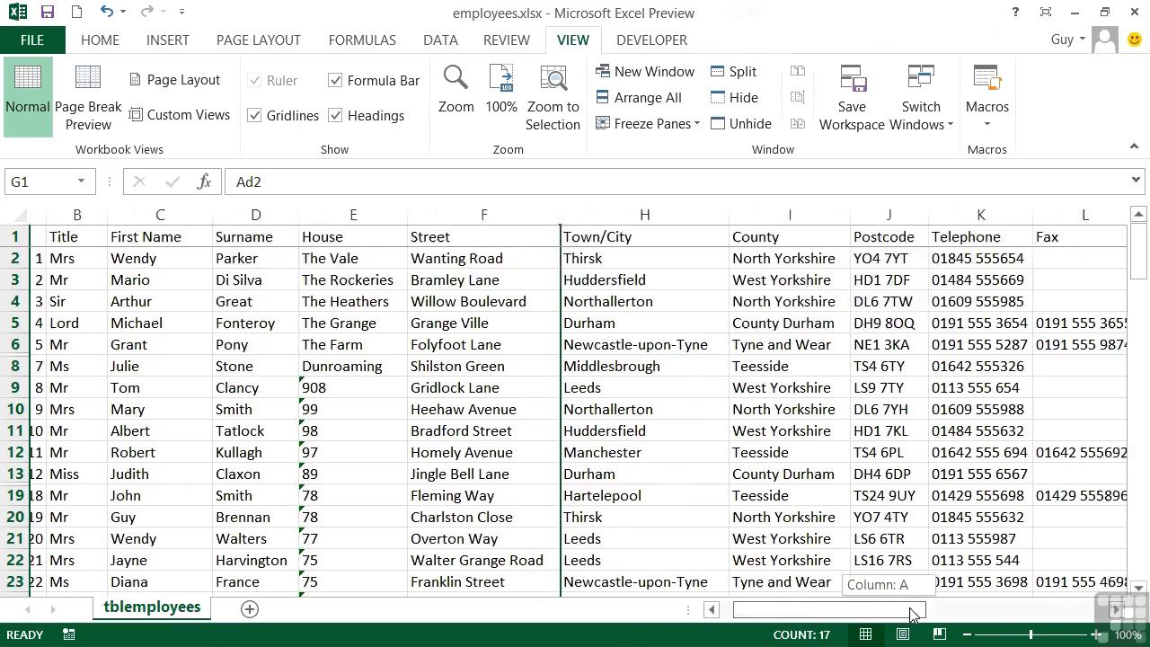
{"action": "mouse_move", "coordinate": [736, 215]}
{"action": "left_mouse_down"}
{"action": "mouse_move", "coordinate": [819, 228]}
{"action": "mouse_move", "coordinate": [955, 215]}
{"action": "left_mouse_up"}
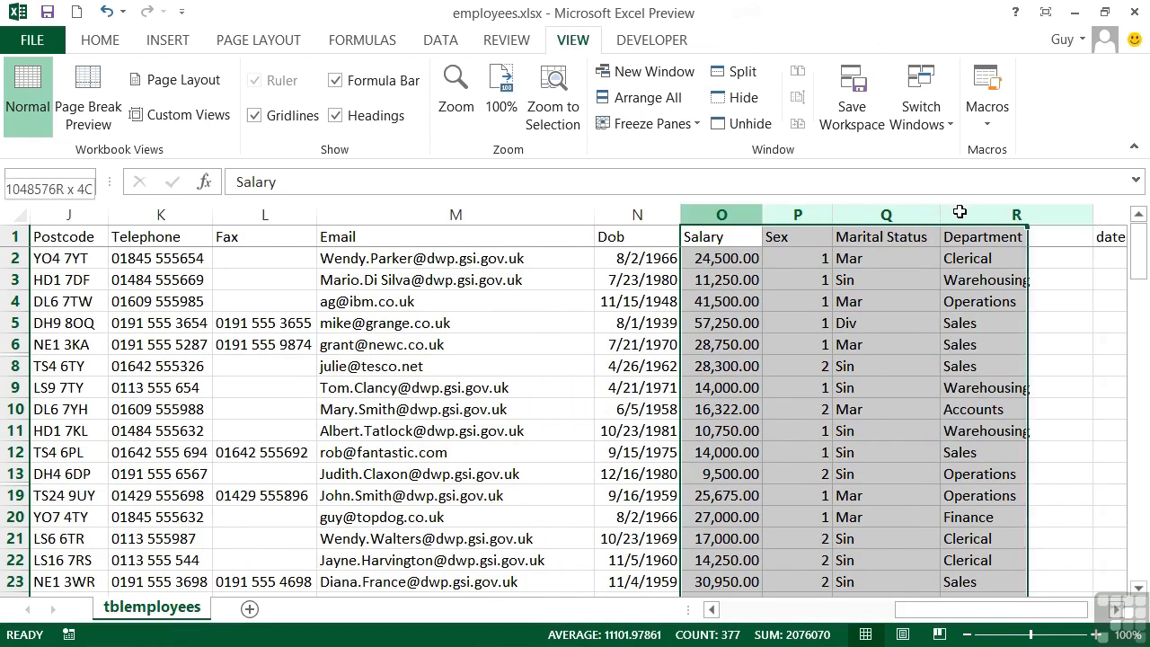
{"action": "right_click", "coordinate": [818, 217]}
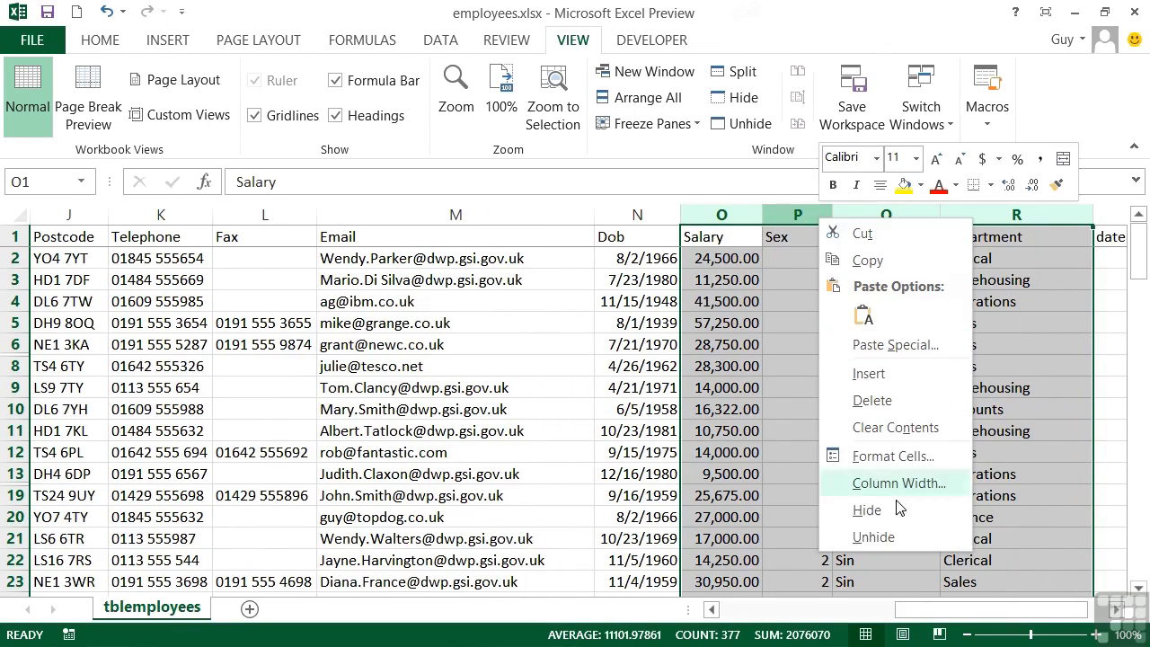
{"action": "left_click", "coordinate": [867, 510]}
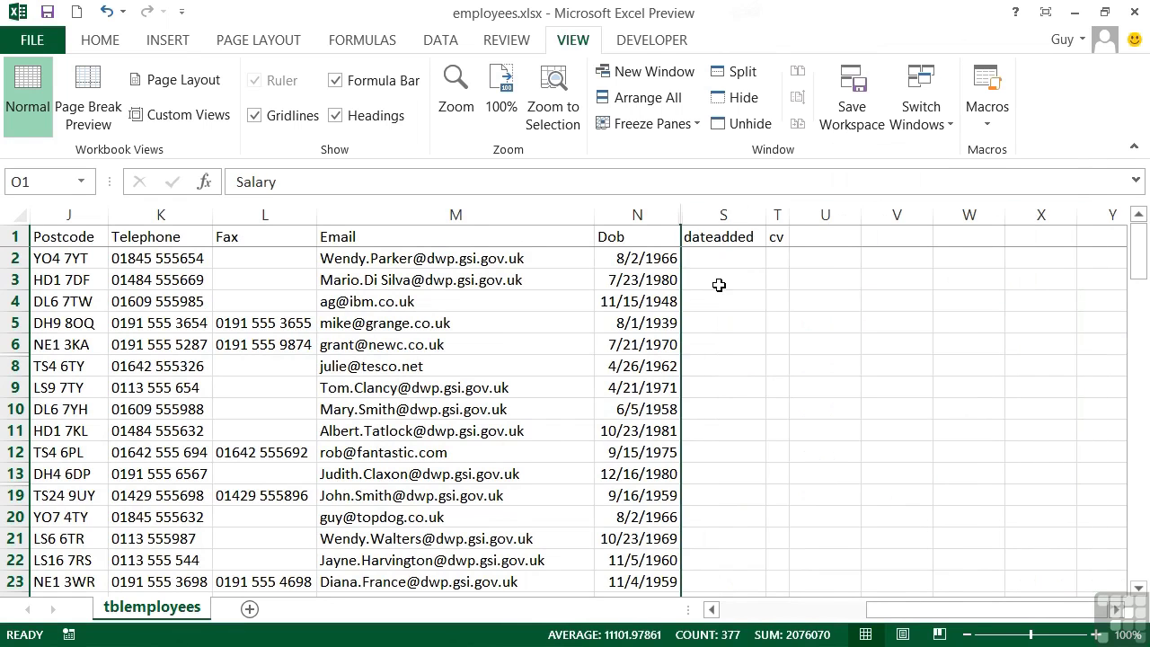
{"action": "left_click", "coordinate": [719, 284]}
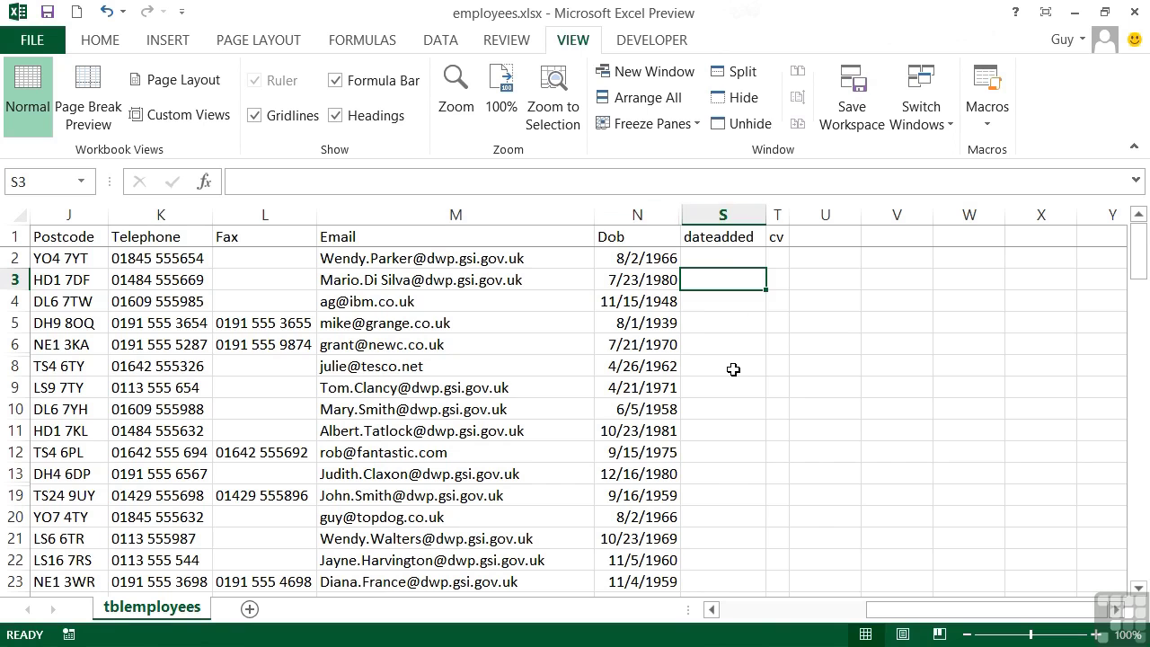
{"action": "key", "text": "Left"}
{"action": "key", "text": "Left"}
{"action": "key", "text": "Left"}
{"action": "key", "text": "Left"}
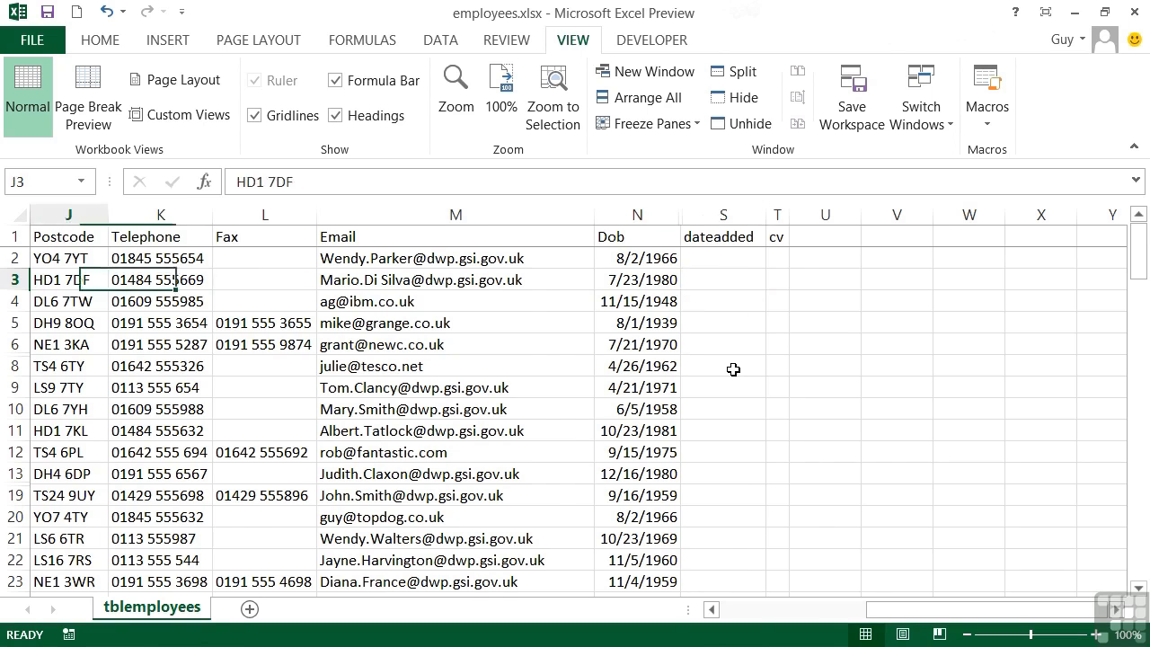
{"action": "key", "text": "Left"}
{"action": "key", "text": "Left"}
{"action": "key", "text": "Left"}
{"action": "key", "text": "Left"}
{"action": "key", "text": "Left"}
{"action": "key", "text": "Left"}
{"action": "key", "text": "Left"}
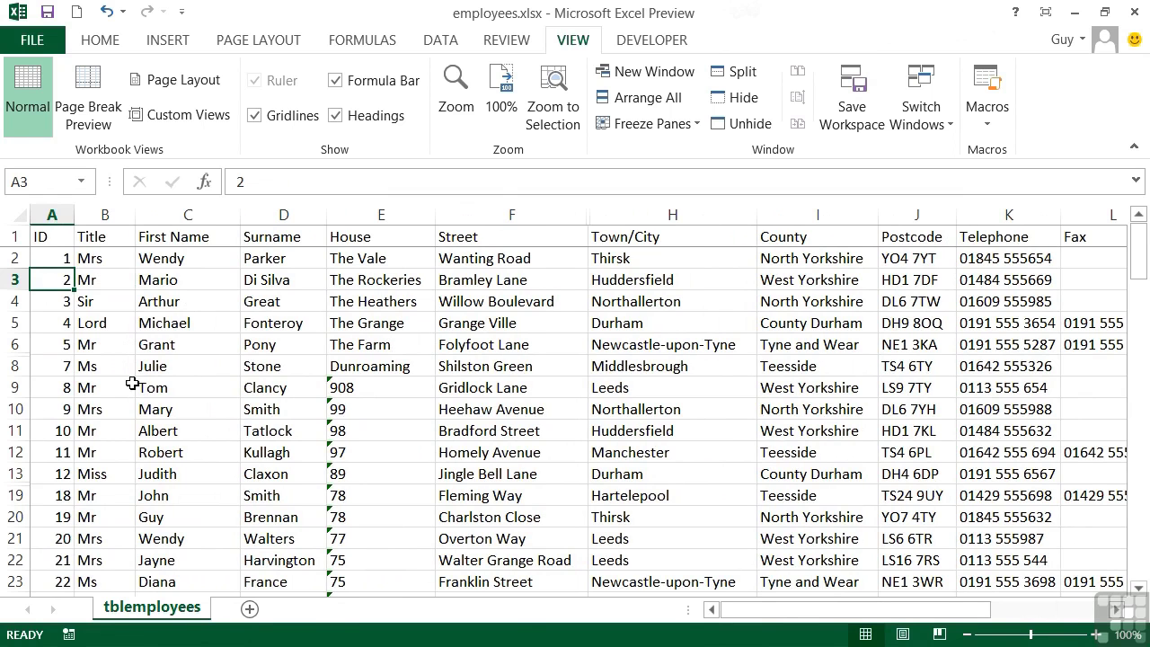
{"action": "left_click", "coordinate": [14, 366]}
{"action": "right_click", "coordinate": [15, 366]}
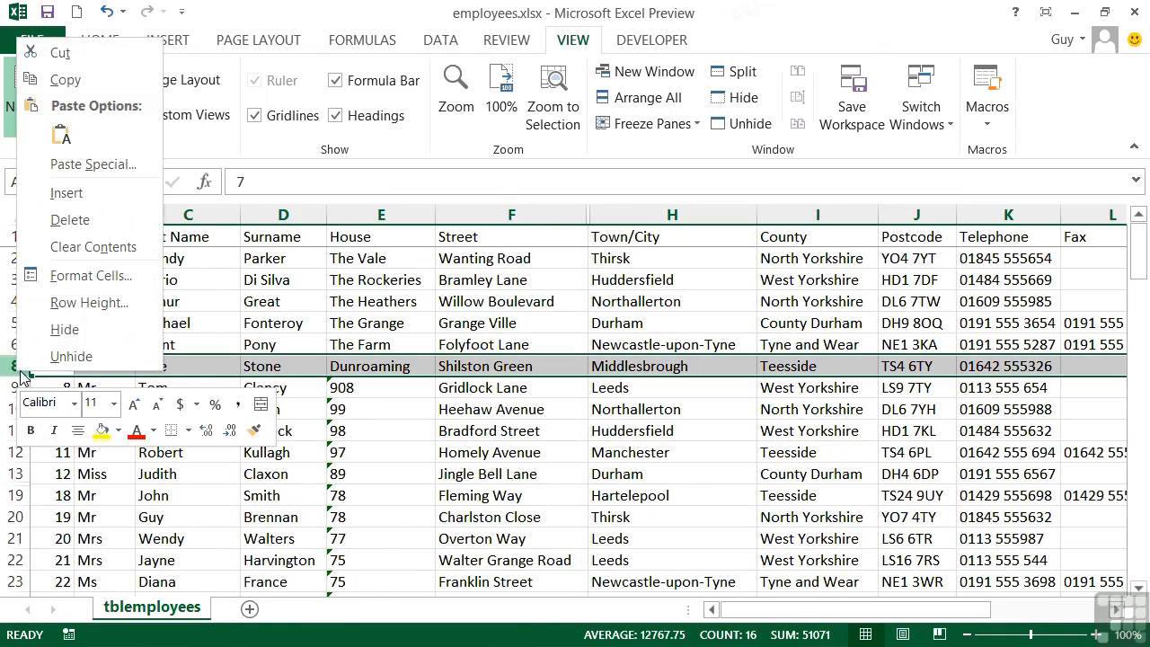
{"action": "left_click", "coordinate": [55, 357]}
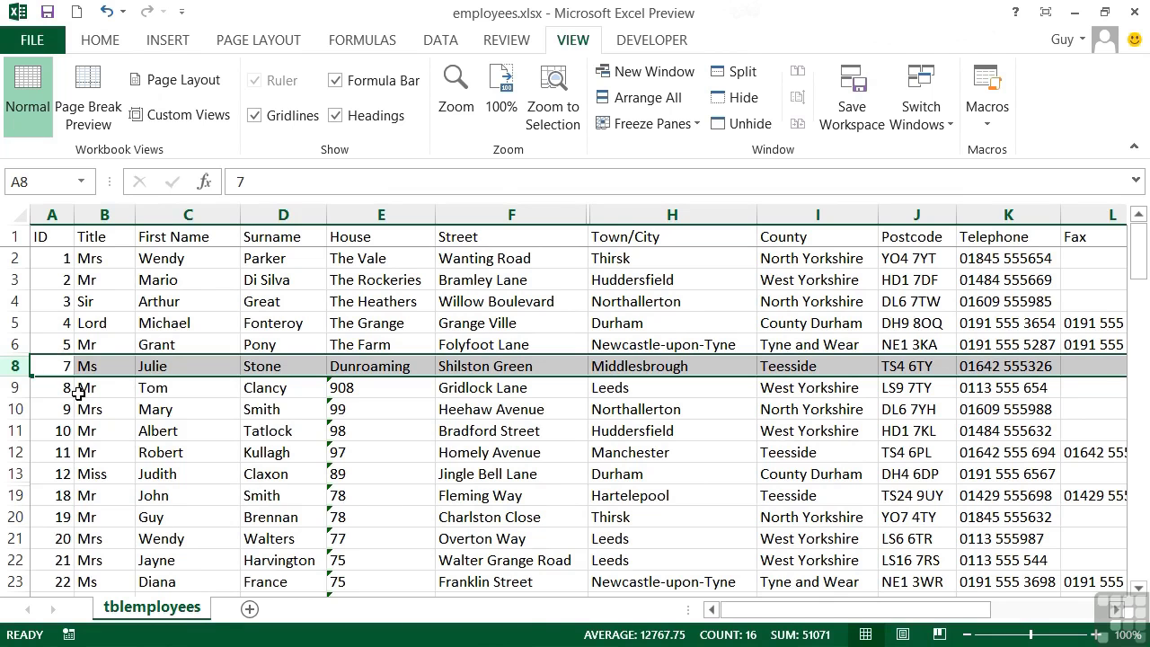
{"action": "left_click", "coordinate": [17, 344]}
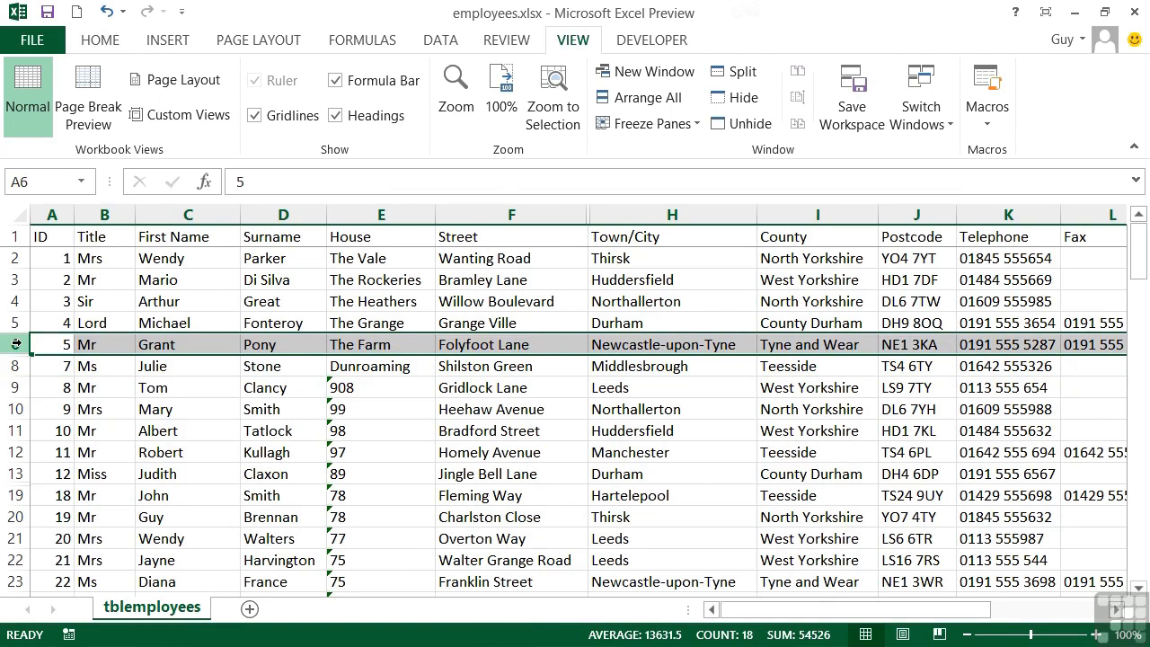
{"action": "right_click", "coordinate": [16, 343]}
{"action": "left_click", "coordinate": [54, 327]}
Step: Unhide row 7 by selecting rows 6–8 and choosing Unhide
{"action": "left_click", "coordinate": [18, 344]}
{"action": "left_click_drag", "start_coordinate": [18, 344], "coordinate": [16, 365]}
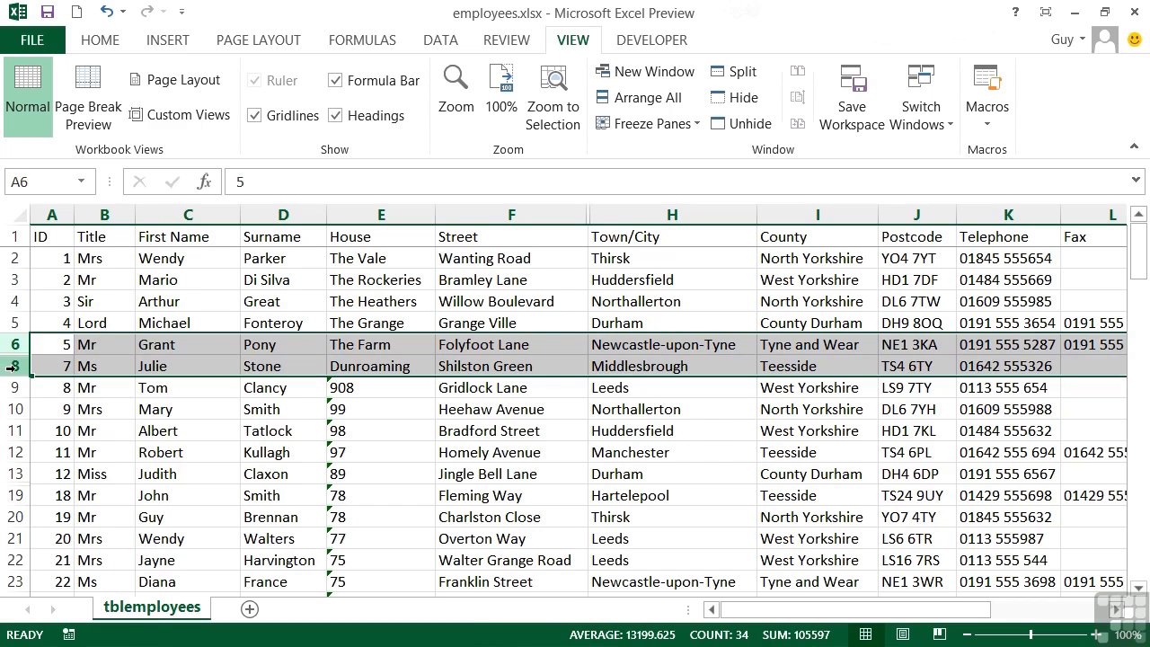
{"action": "right_click", "coordinate": [8, 366]}
{"action": "left_click", "coordinate": [63, 356]}
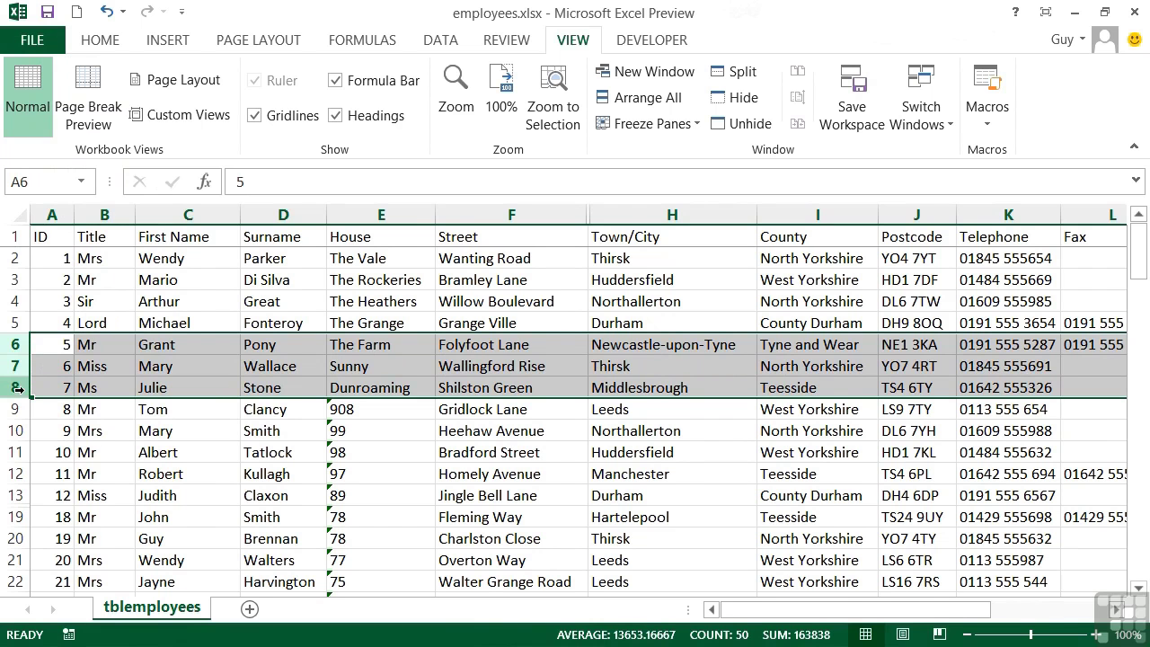
Step: Unhide rows 14–18 by selecting rows 13–19 and choosing Unhide
{"action": "scroll", "coordinate": [17, 388], "scroll_direction": "down", "scroll_amount": 1}
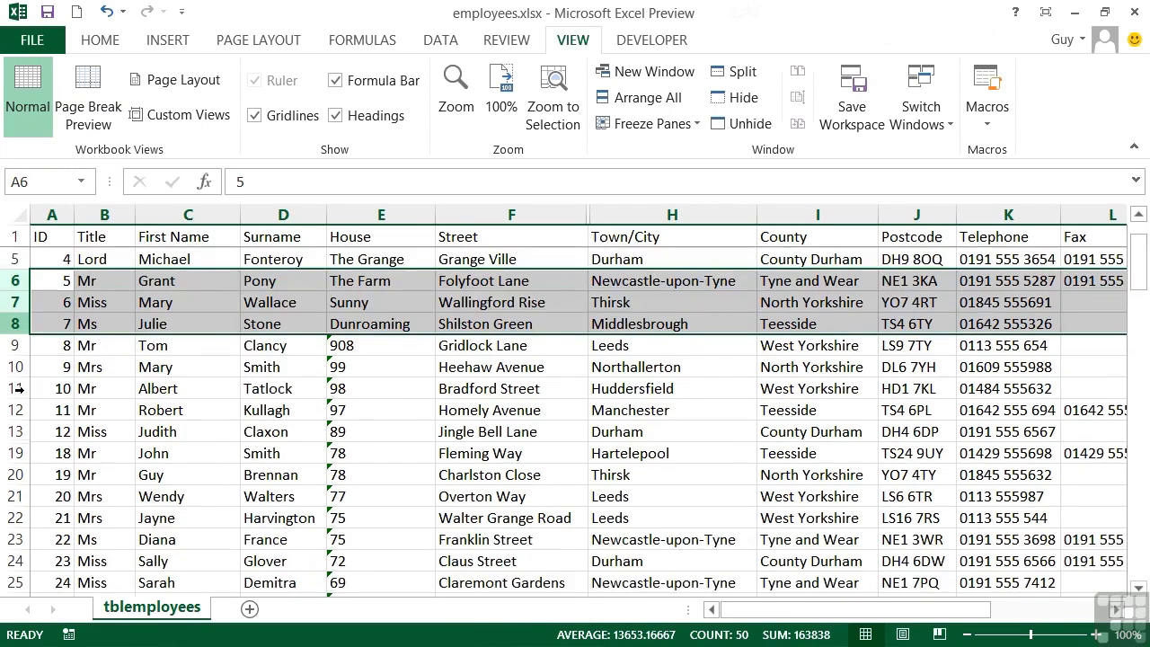
{"action": "scroll", "coordinate": [27, 404], "scroll_direction": "down", "scroll_amount": 1}
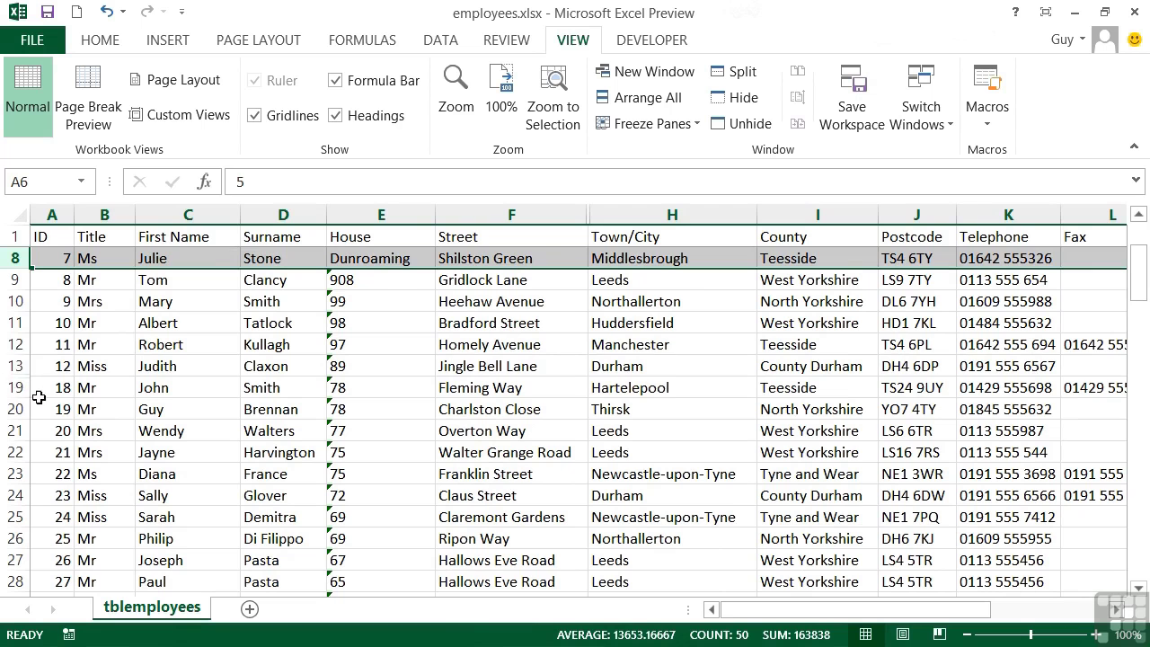
{"action": "left_click", "coordinate": [17, 365]}
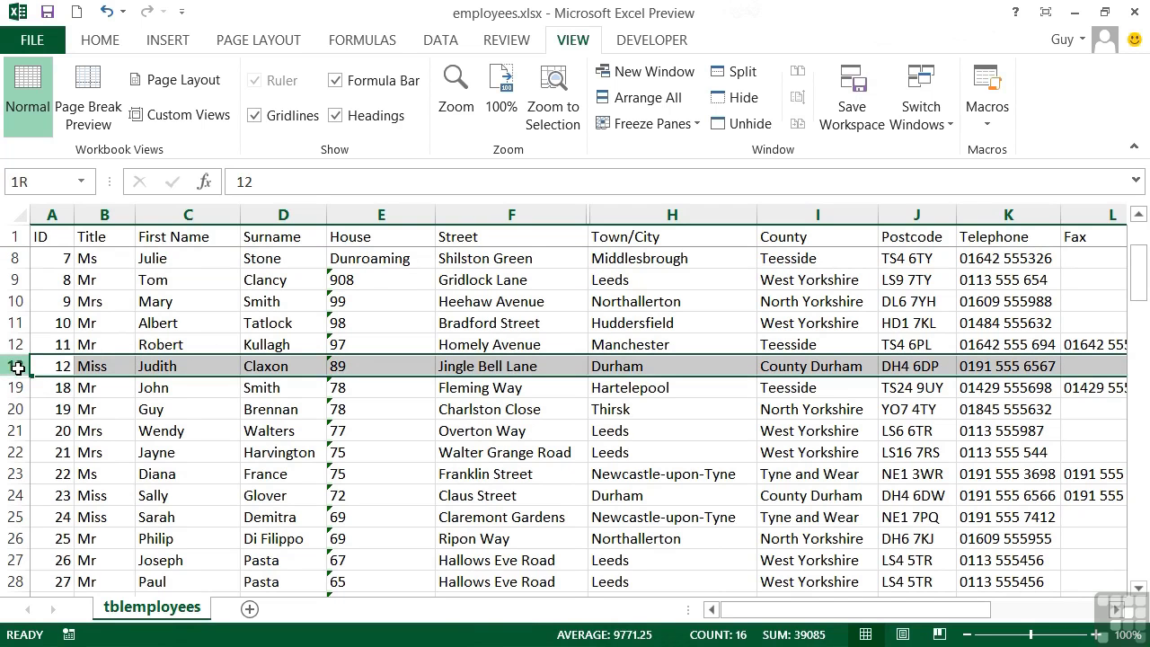
{"action": "left_click_drag", "start_coordinate": [17, 364], "coordinate": [20, 387]}
{"action": "right_click", "coordinate": [19, 387]}
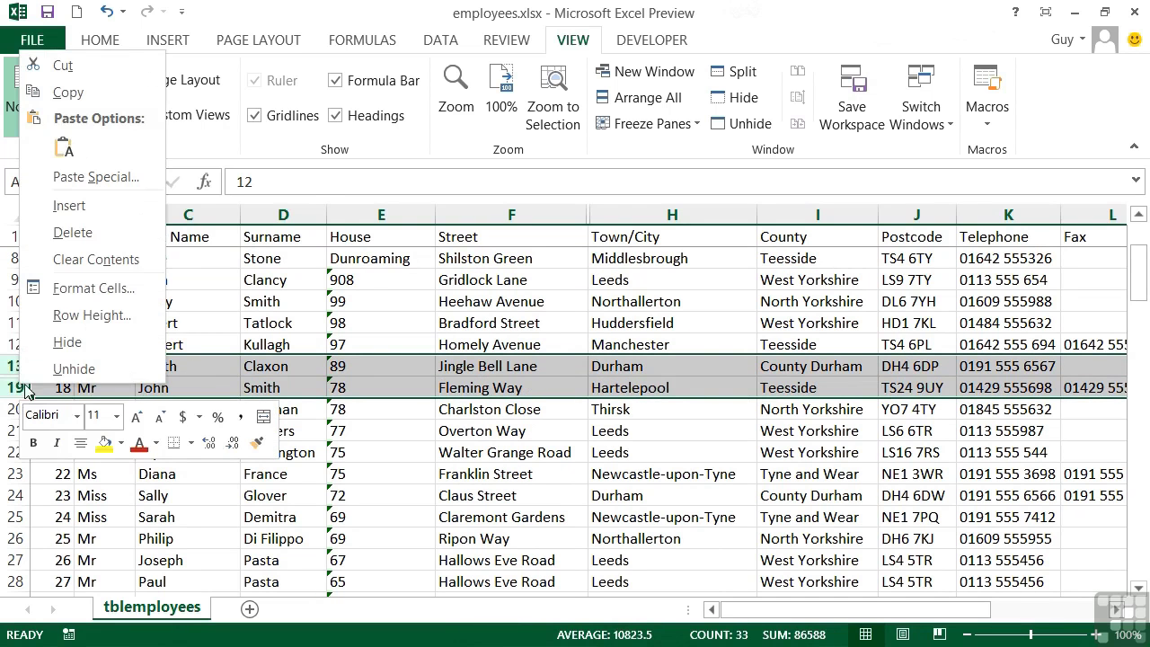
{"action": "left_click", "coordinate": [55, 368]}
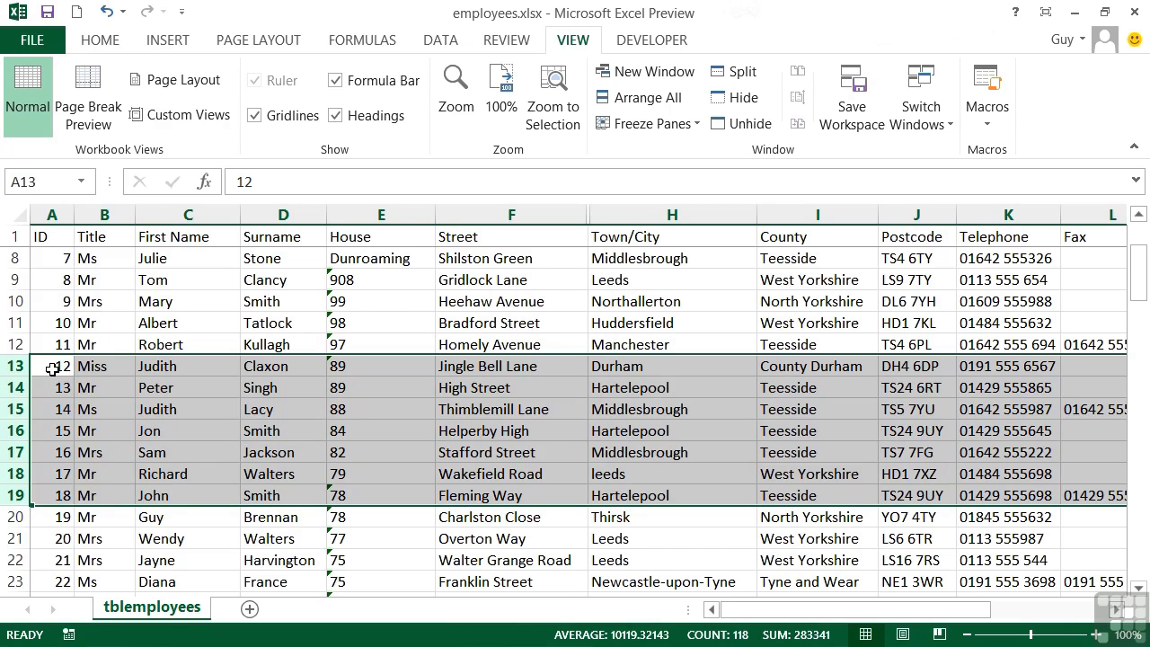
{"action": "left_click", "coordinate": [20, 388]}
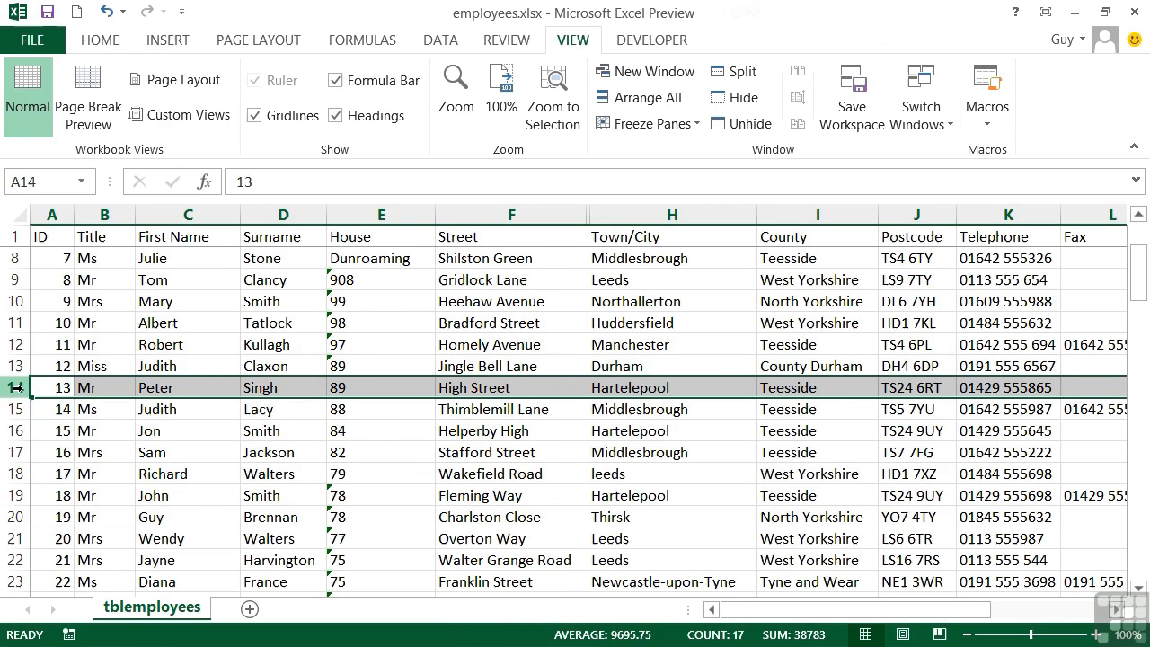
{"action": "right_click", "coordinate": [25, 392]}
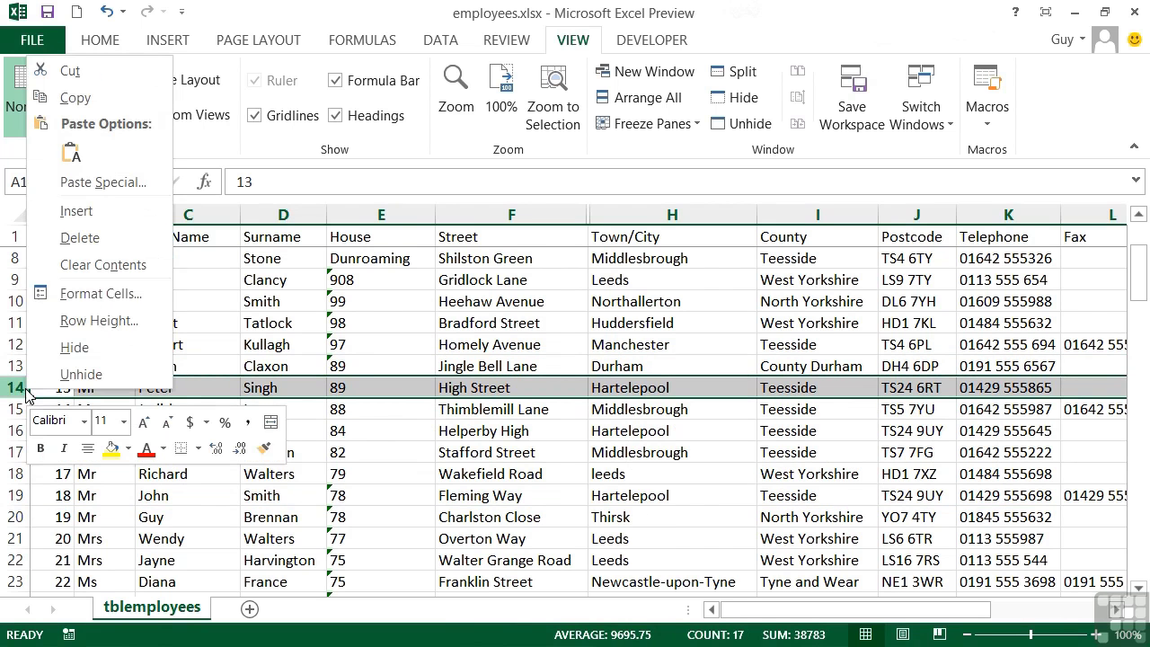
{"action": "left_click", "coordinate": [65, 347]}
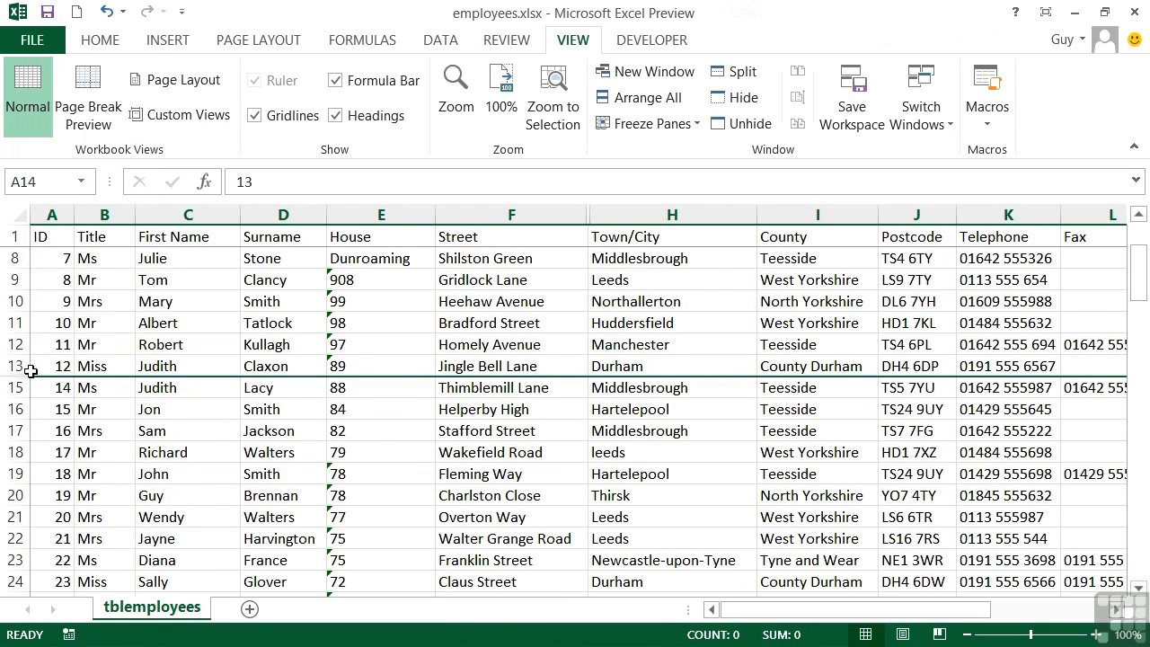
Step: Drag row borders to make row 13 taller and reveal row 14 again
{"action": "left_click", "coordinate": [370, 480]}
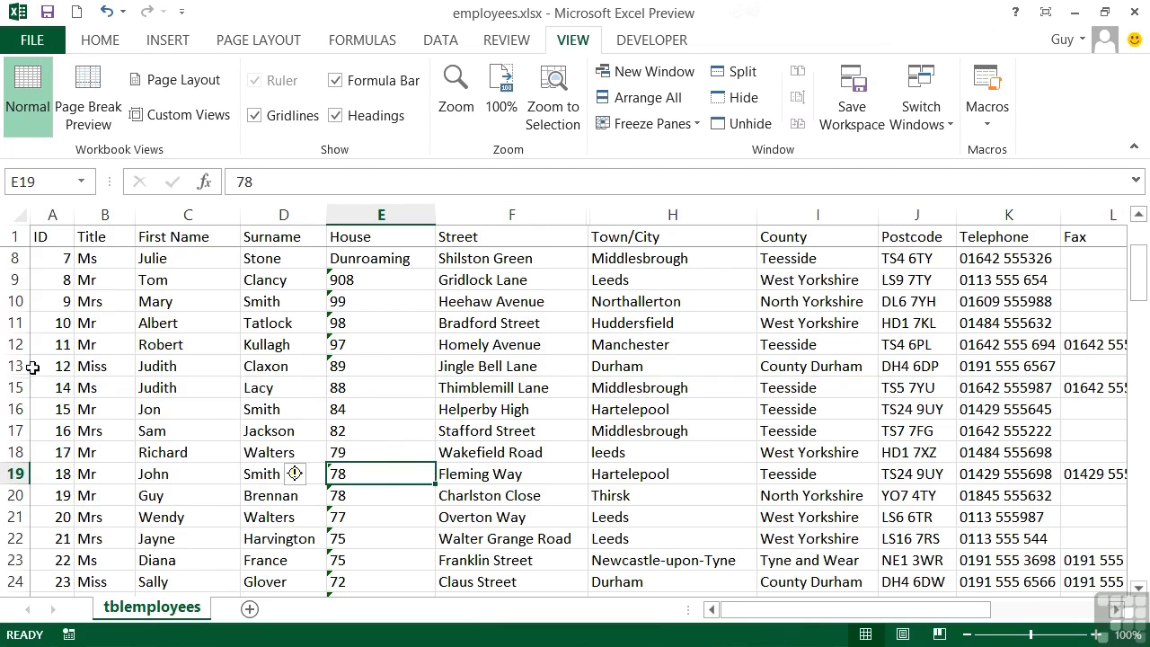
{"action": "left_click_drag", "start_coordinate": [14, 374], "coordinate": [14, 389]}
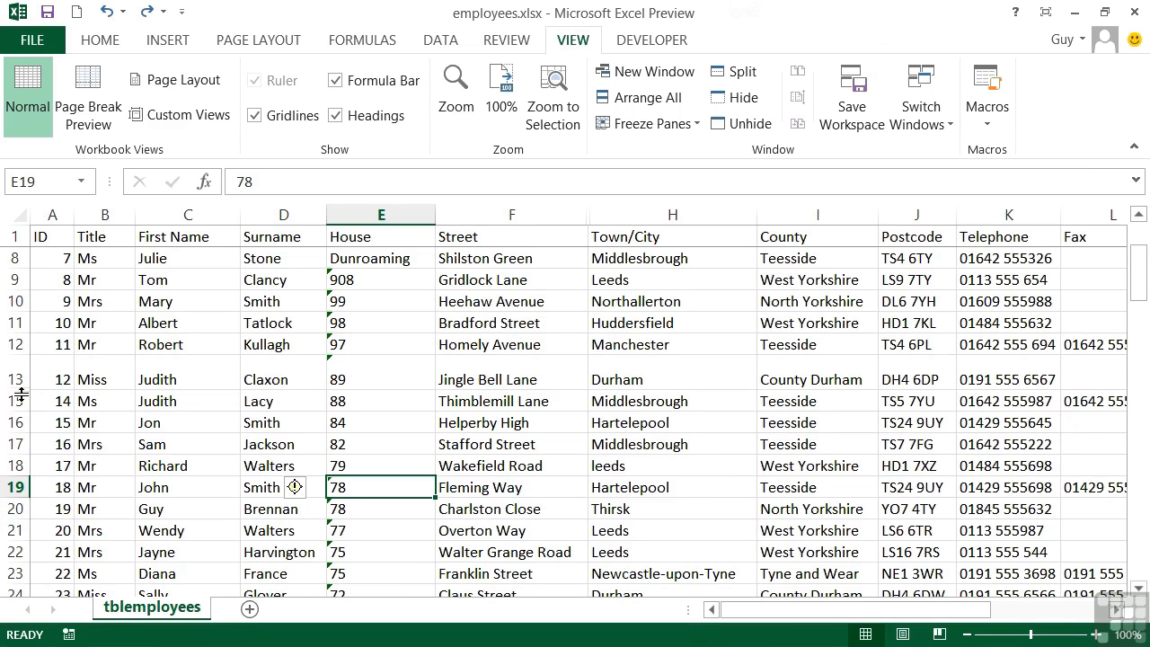
{"action": "left_click_drag", "start_coordinate": [22, 393], "coordinate": [18, 415]}
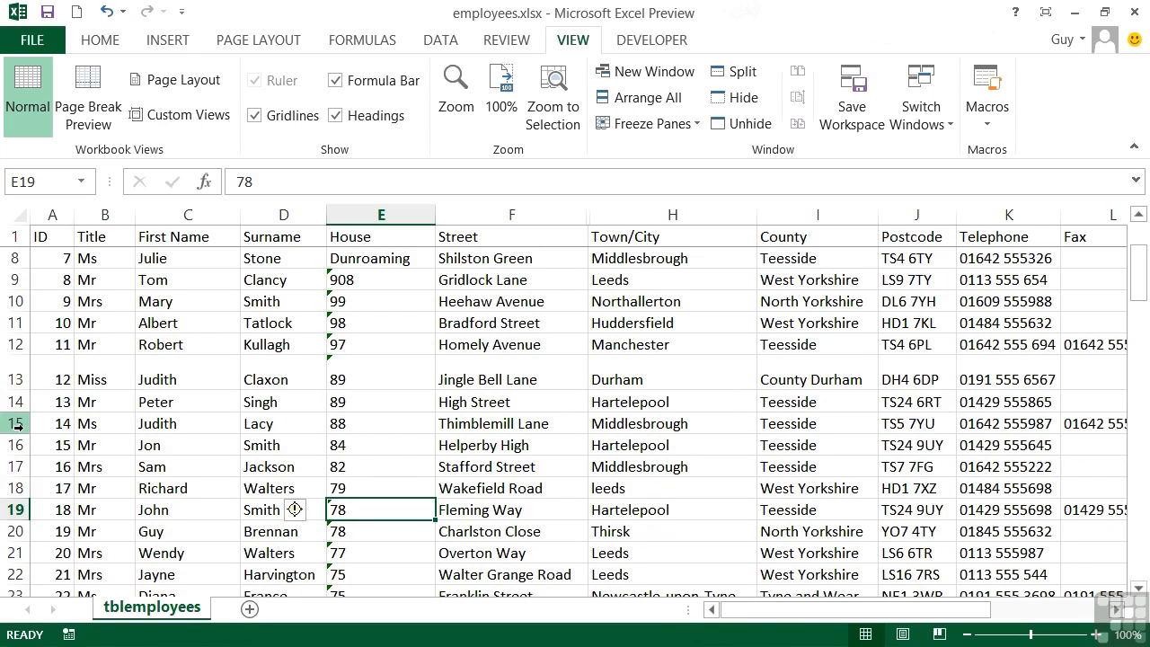
Step: Drag the border after column N four times to restore the Department, Marital Status, Sex and Salary columns
{"action": "left_click_drag", "start_coordinate": [951, 610], "coordinate": [1084, 618]}
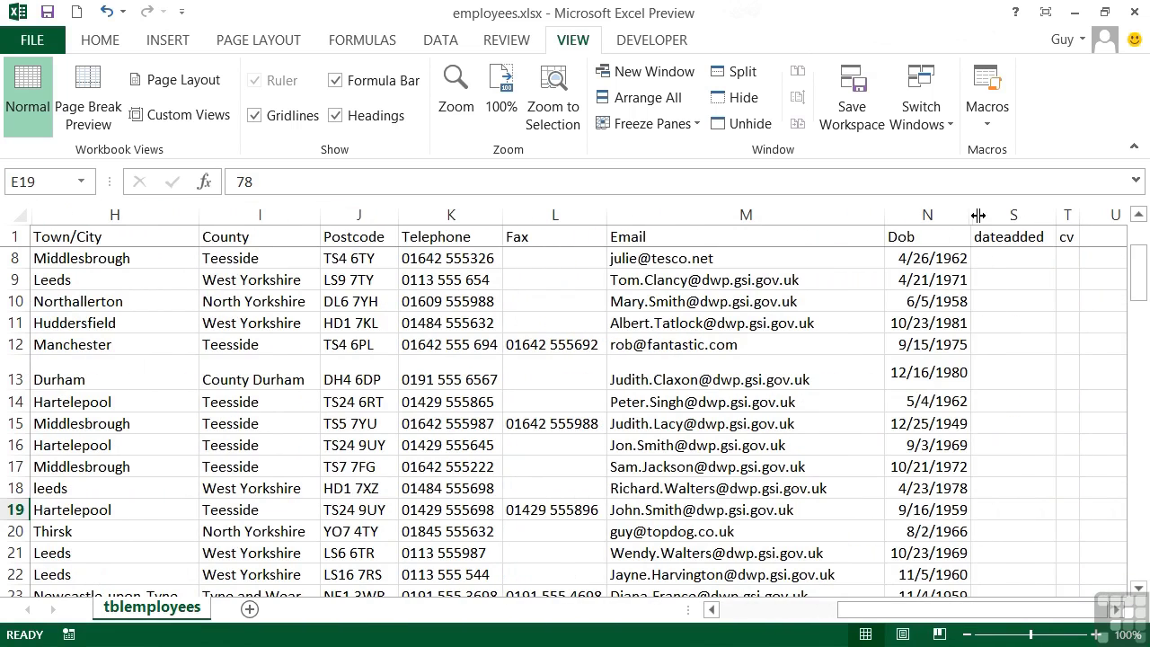
{"action": "left_click_drag", "start_coordinate": [978, 215], "coordinate": [1058, 215]}
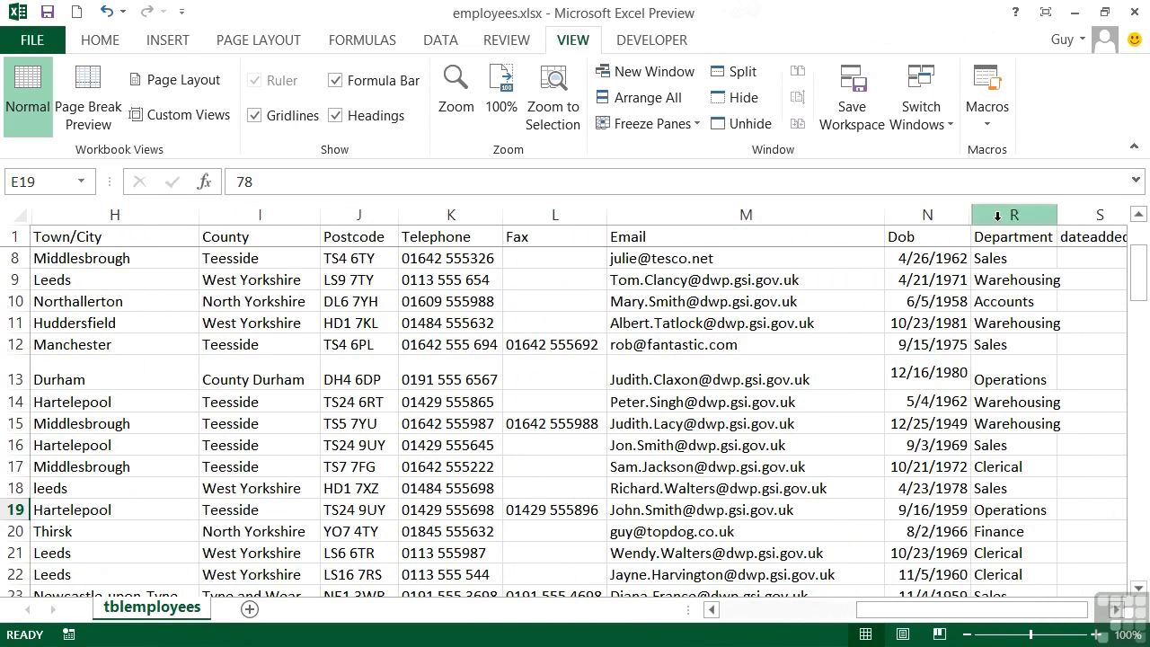
{"action": "left_click_drag", "start_coordinate": [973, 215], "coordinate": [1067, 220]}
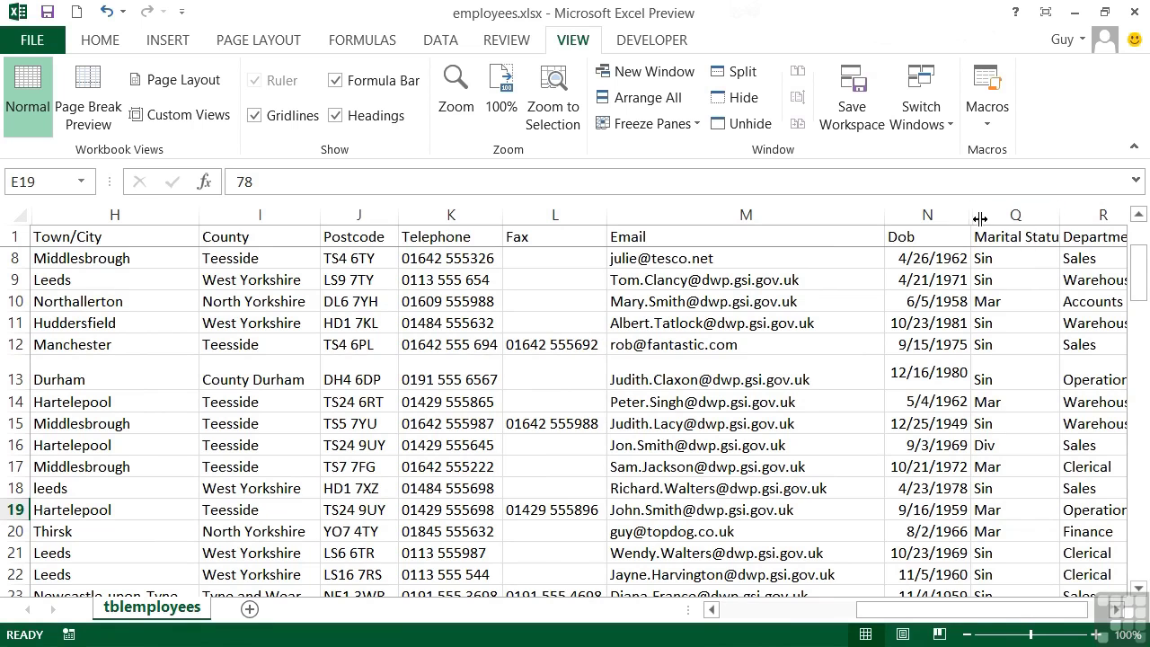
{"action": "left_click_drag", "start_coordinate": [979, 218], "coordinate": [1067, 224]}
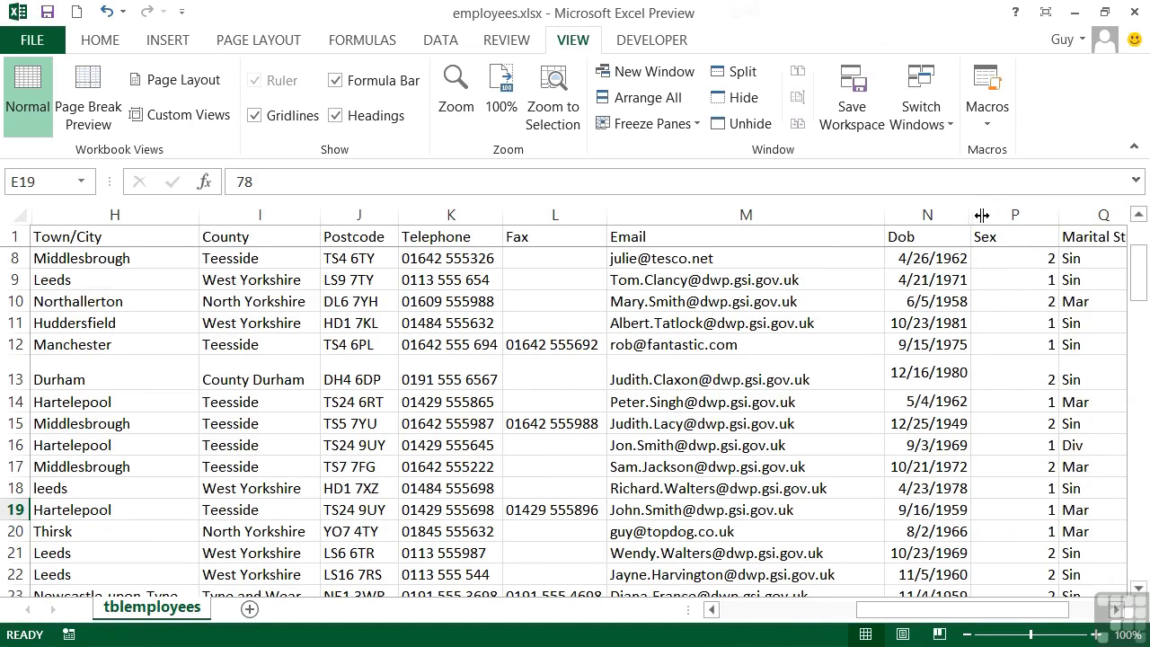
{"action": "left_click_drag", "start_coordinate": [982, 215], "coordinate": [1071, 223]}
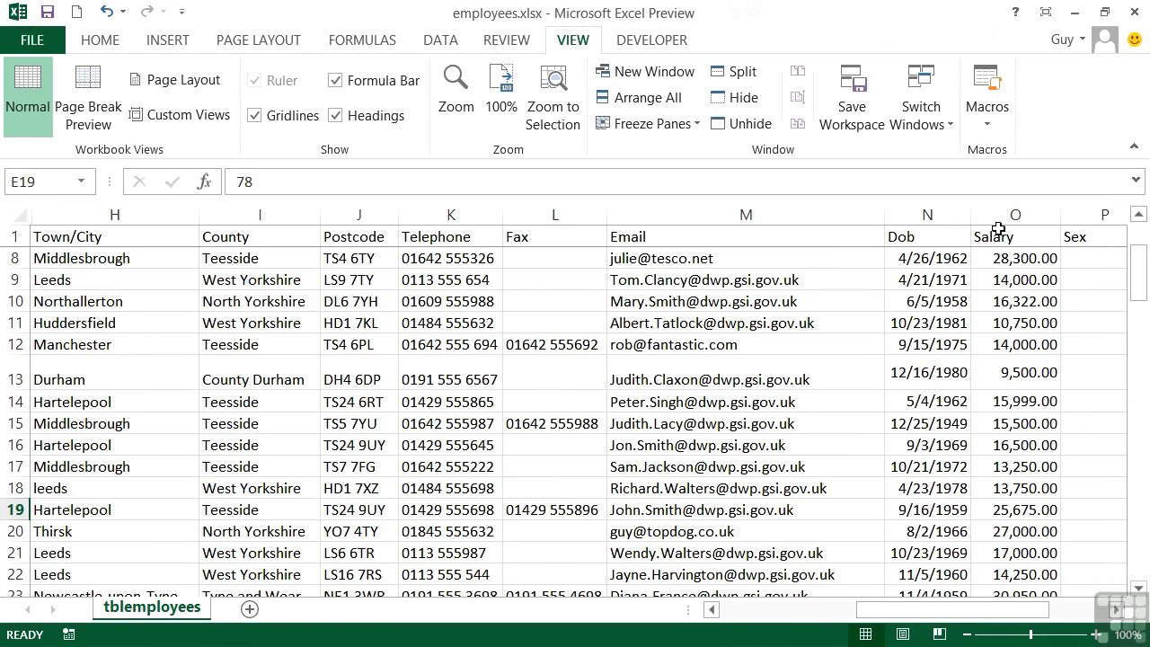